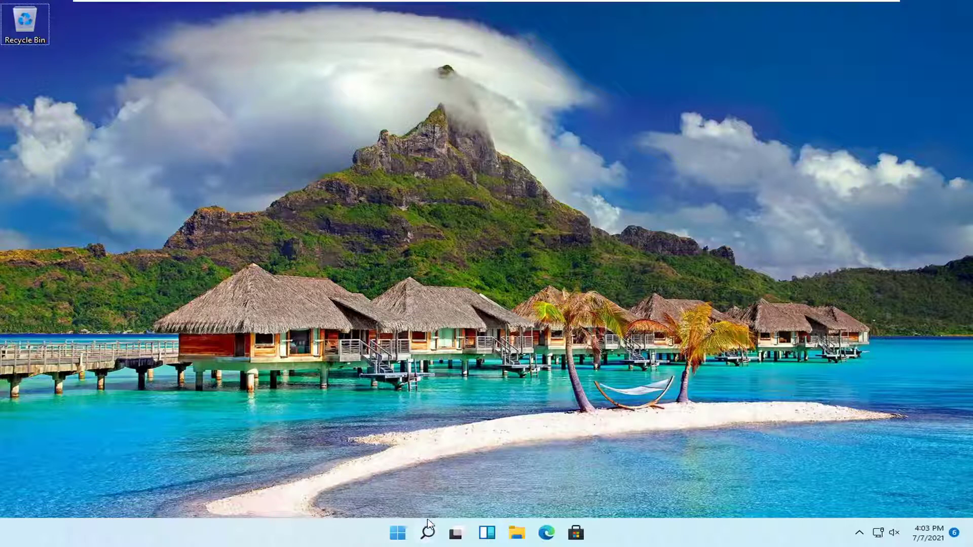
Step: Open Windows Settings from the Win+X menu and go to the Accessibility page
{"action": "right_click", "coordinate": [396, 538]}
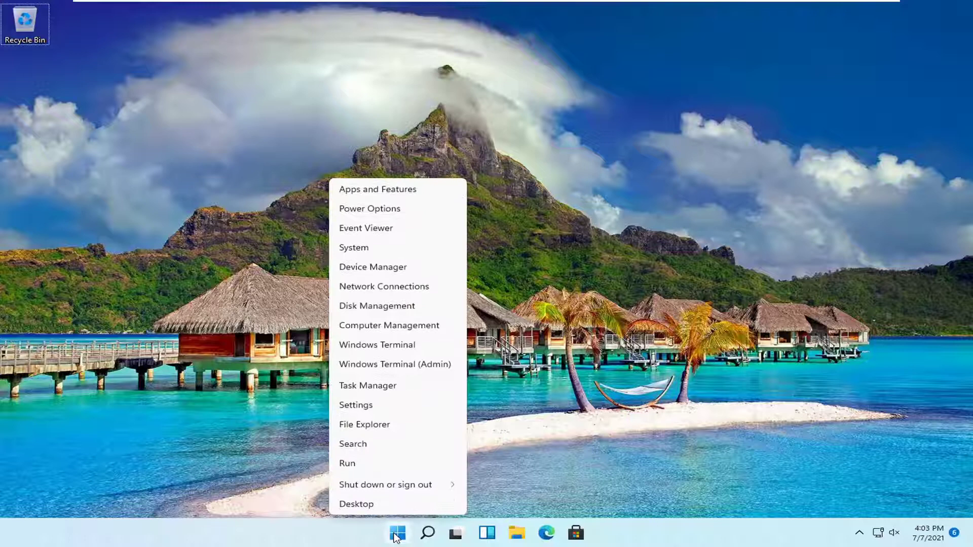
{"action": "left_click", "coordinate": [356, 405]}
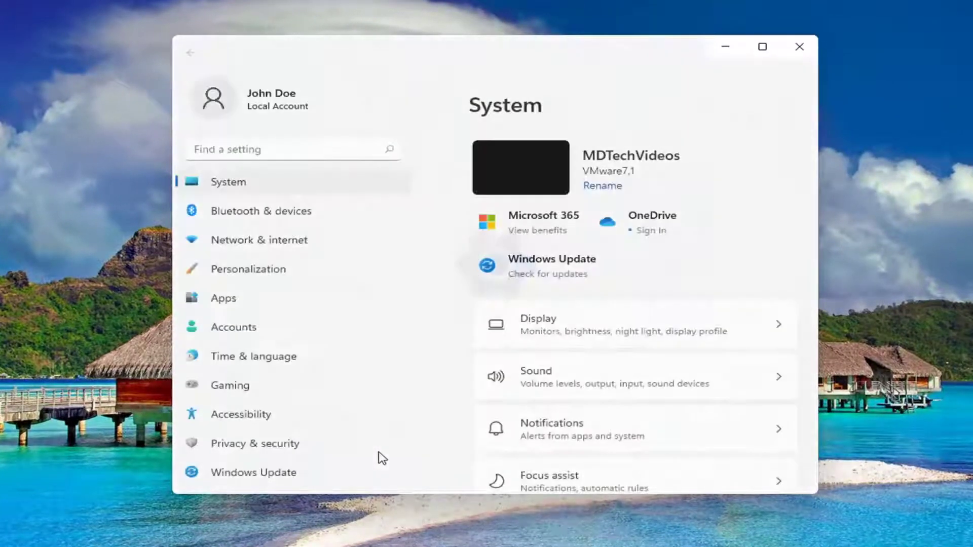
{"action": "left_click", "coordinate": [233, 422]}
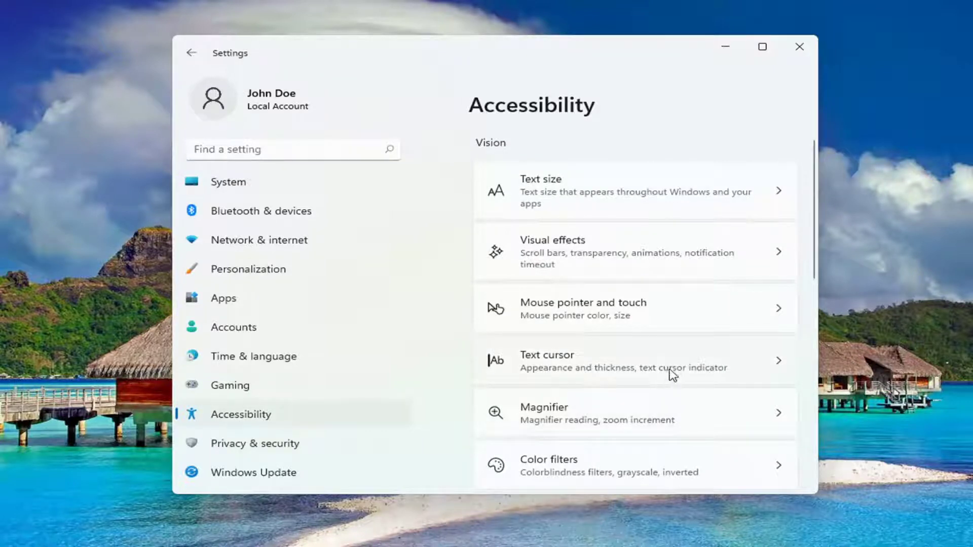
{"action": "scroll", "coordinate": [668, 377], "scroll_direction": "down", "scroll_amount": 3}
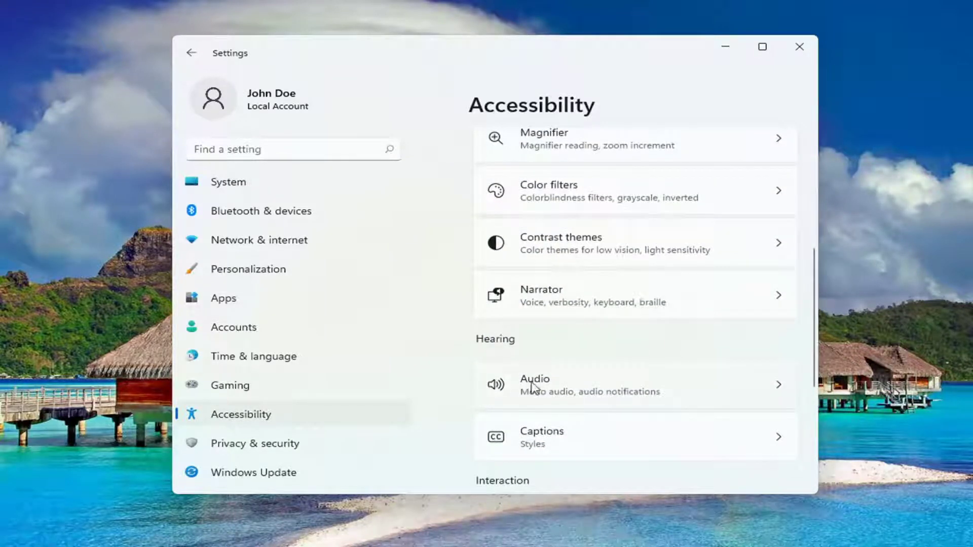
Step: On the Accessibility Audio page, turn Mono audio On and close Settings
{"action": "left_click", "coordinate": [543, 391]}
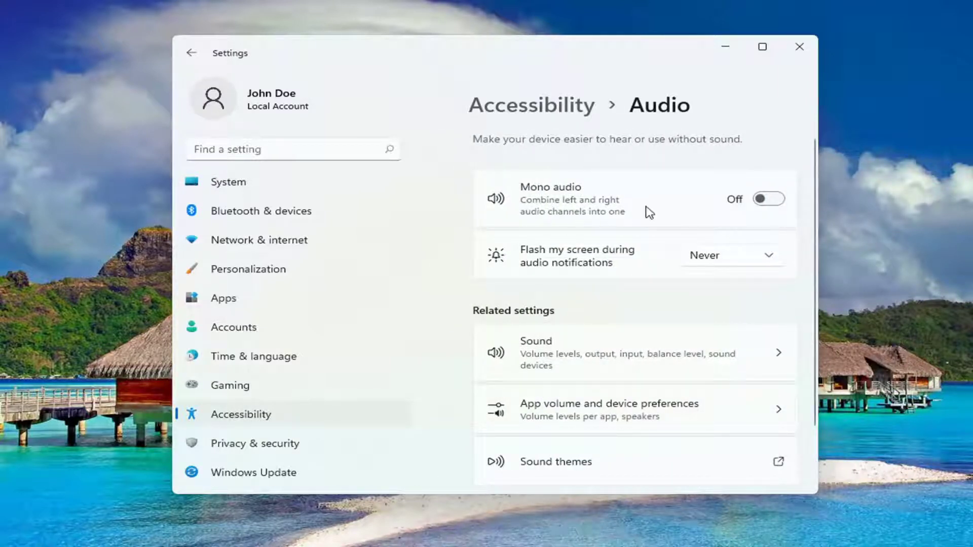
{"action": "left_click", "coordinate": [769, 199]}
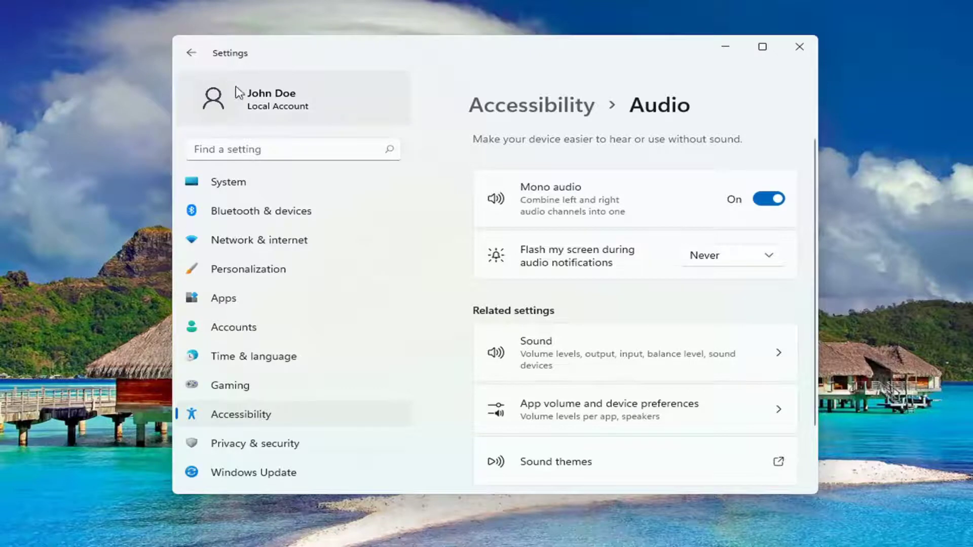
{"action": "left_click", "coordinate": [724, 51]}
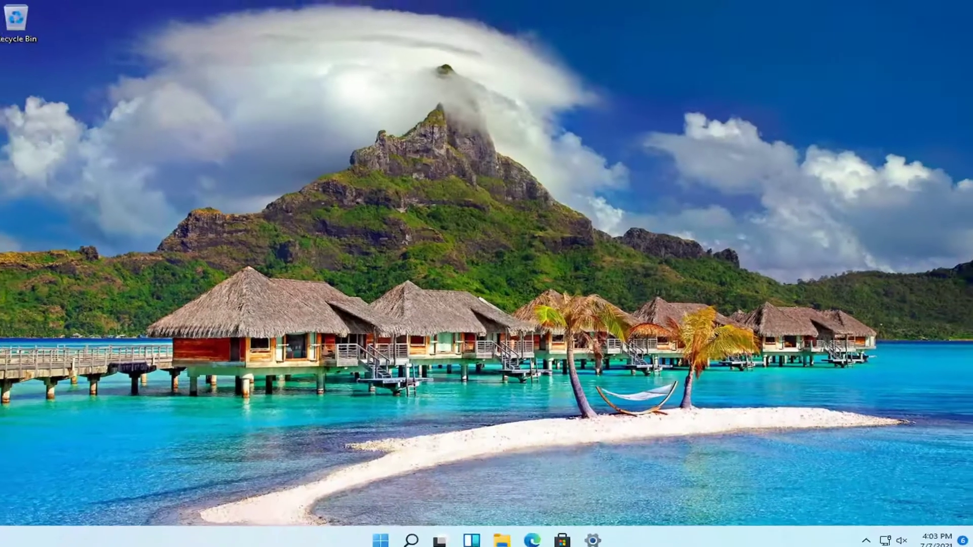